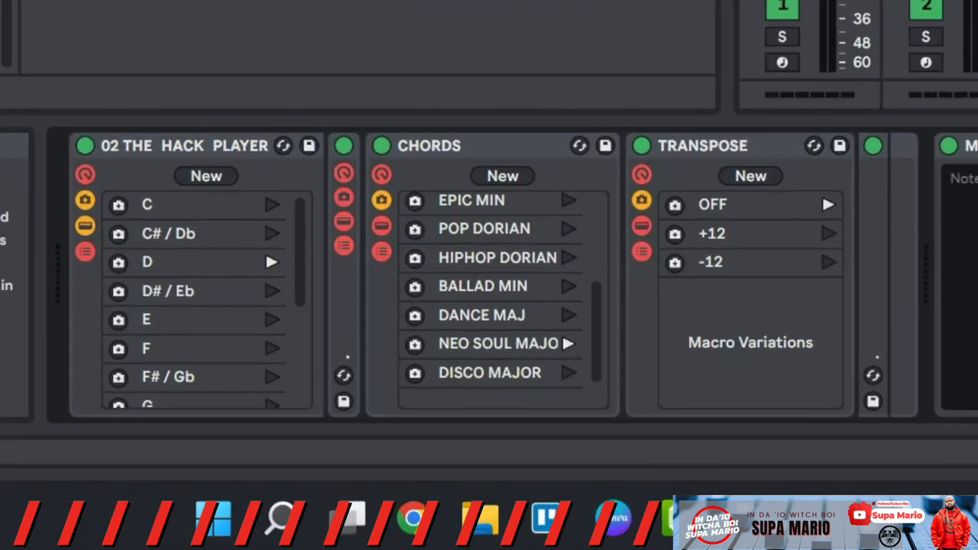
- Recall the E key variation in 02 THE HACK PLAYER's variation list
mouse_move(288, 120)
left_mouse_down()
mouse_move(25, 150)
mouse_move(7, 437)
mouse_move(231, 459)
mouse_move(329, 440)
mouse_move(375, 364)
mouse_move(334, 187)
mouse_move(274, 96)
left_mouse_up()
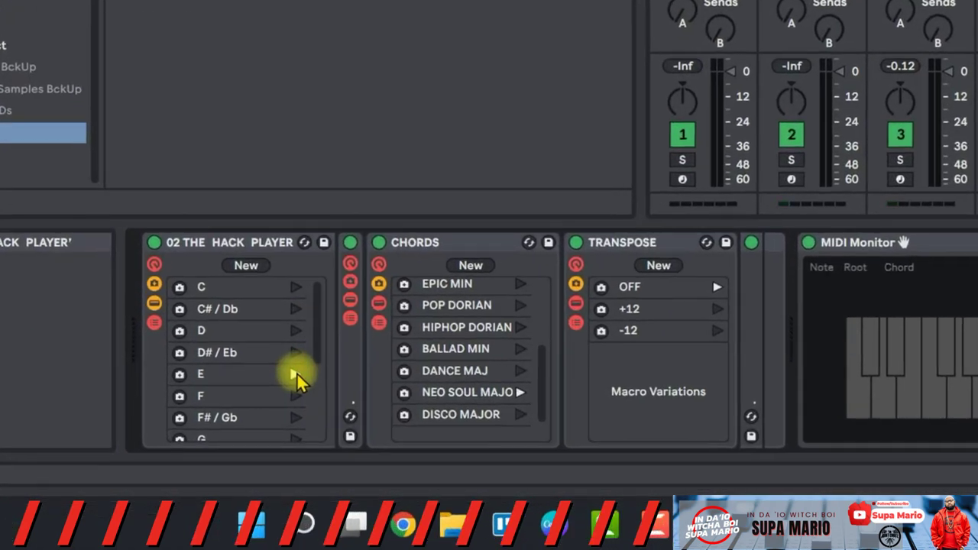
left_click(296, 375)
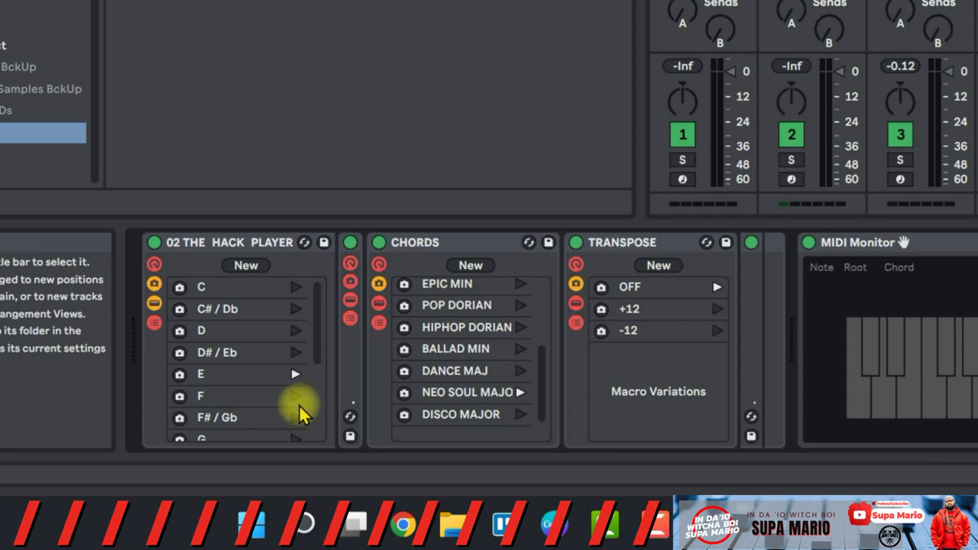
scroll(295, 389, "down", 1)
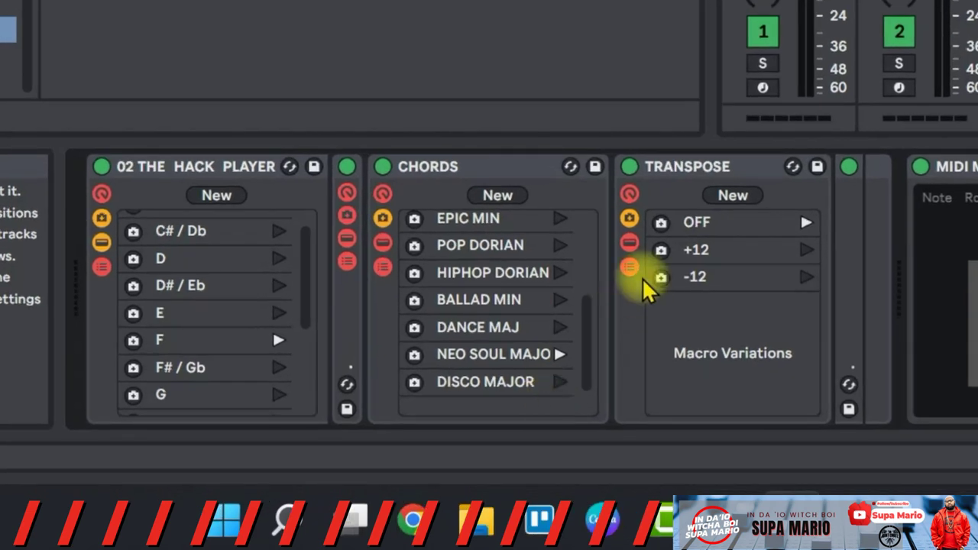
- Try the NEO SOUL, DISCO MAJOR, POP DORIAN and BALLAD MIN chord variations in the CHORDS rack
scroll(530, 311, "up", 2)
scroll(531, 305, "down", 2)
scroll(533, 310, "down", 1)
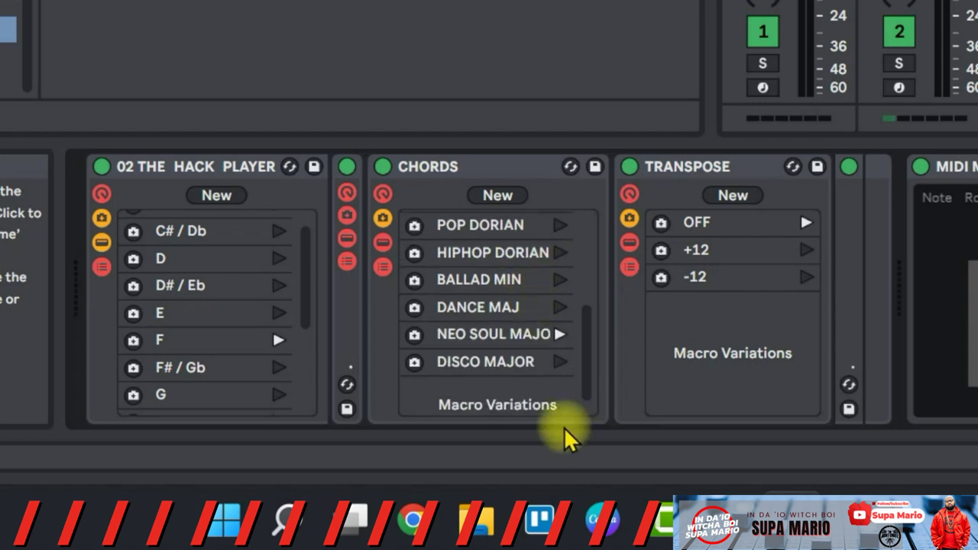
left_click(559, 337)
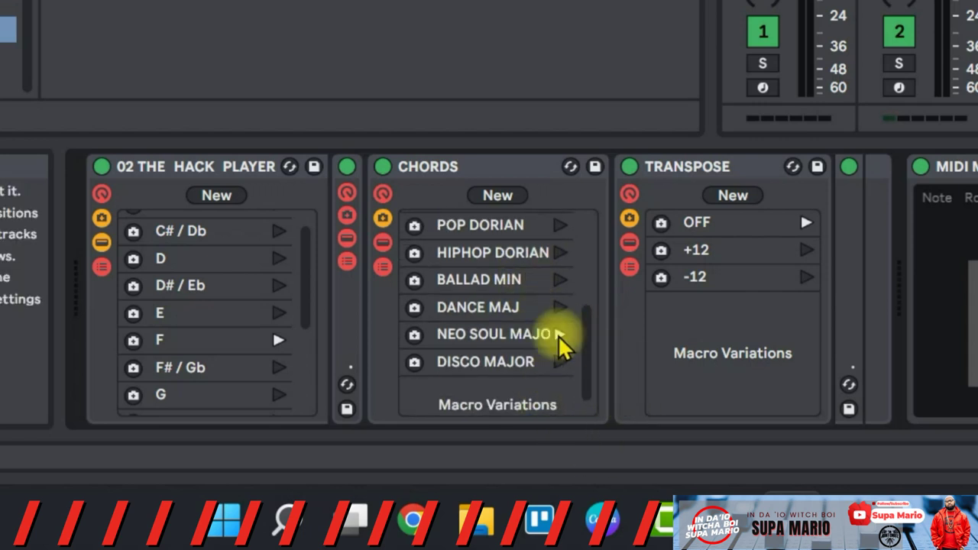
left_click(560, 363)
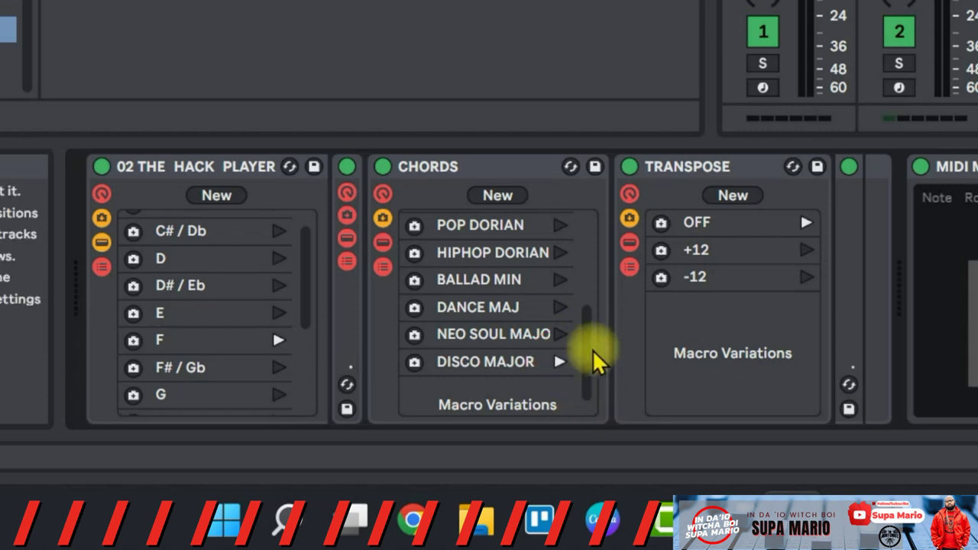
left_click(559, 226)
left_click(559, 281)
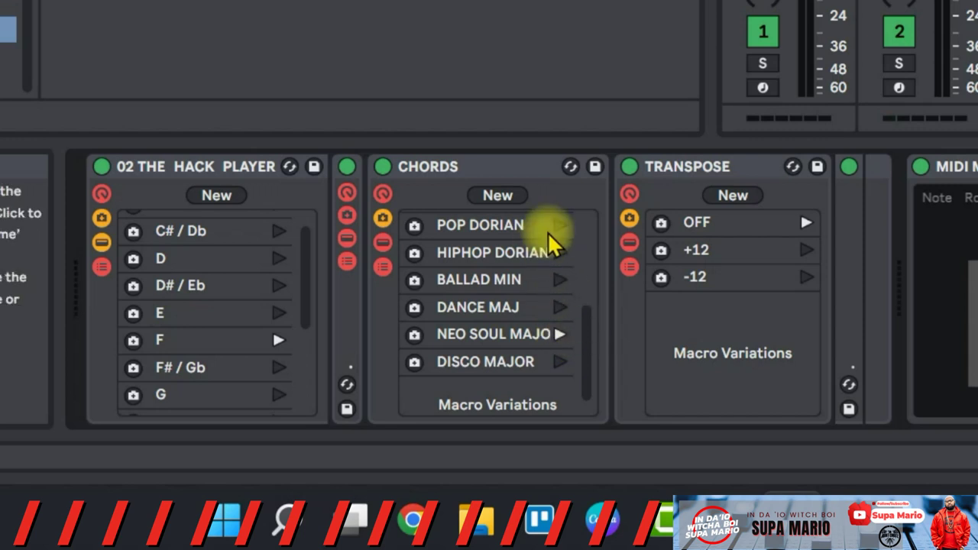
scroll(531, 306, "up", 4)
scroll(559, 310, "down", 2)
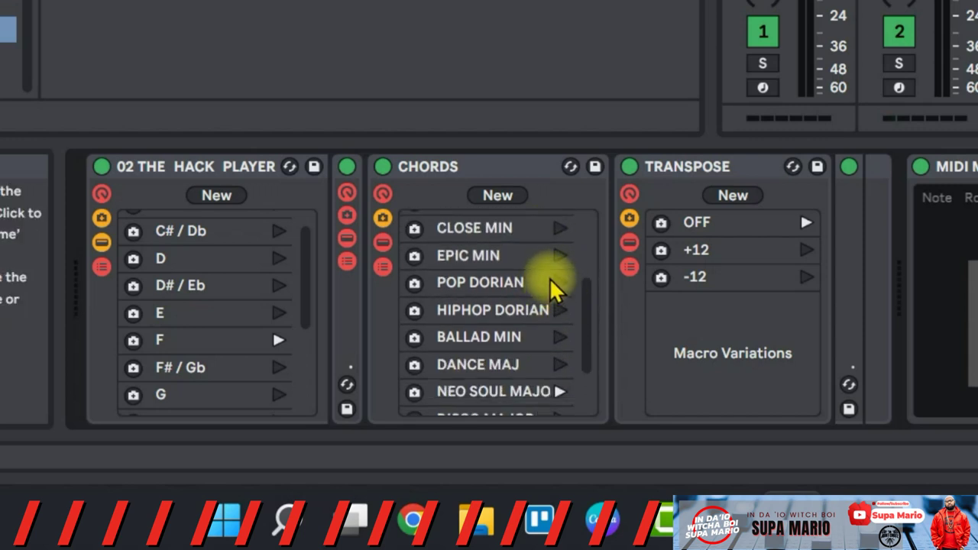
scroll(558, 388, "down", 1)
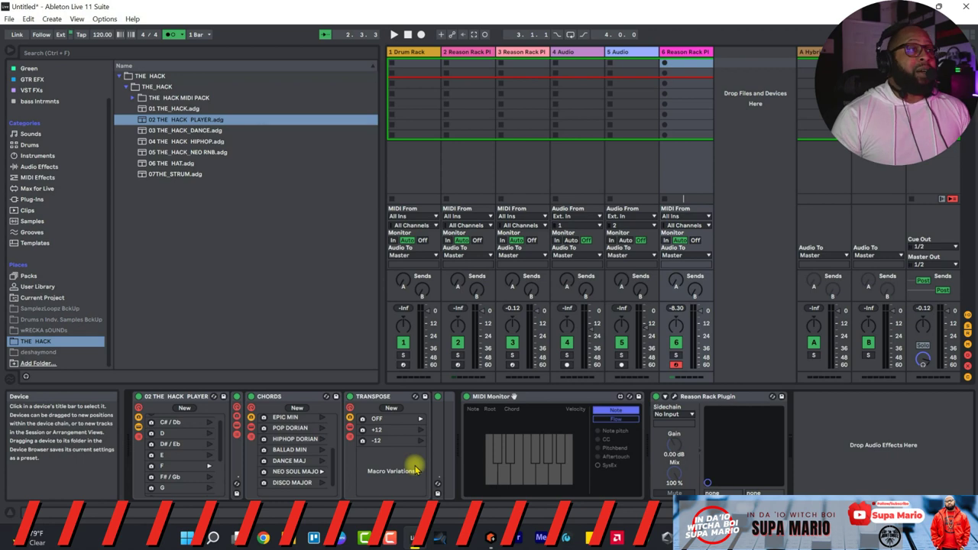
- Delete the MIDI Monitor device from the chain and arm track 2 for recording
left_click(534, 397)
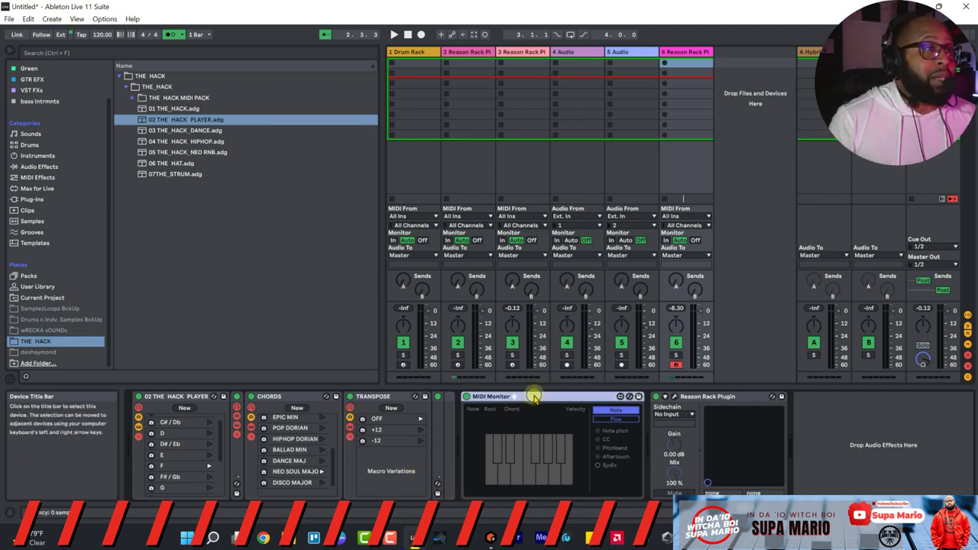
right_click(535, 398)
key("Delete")
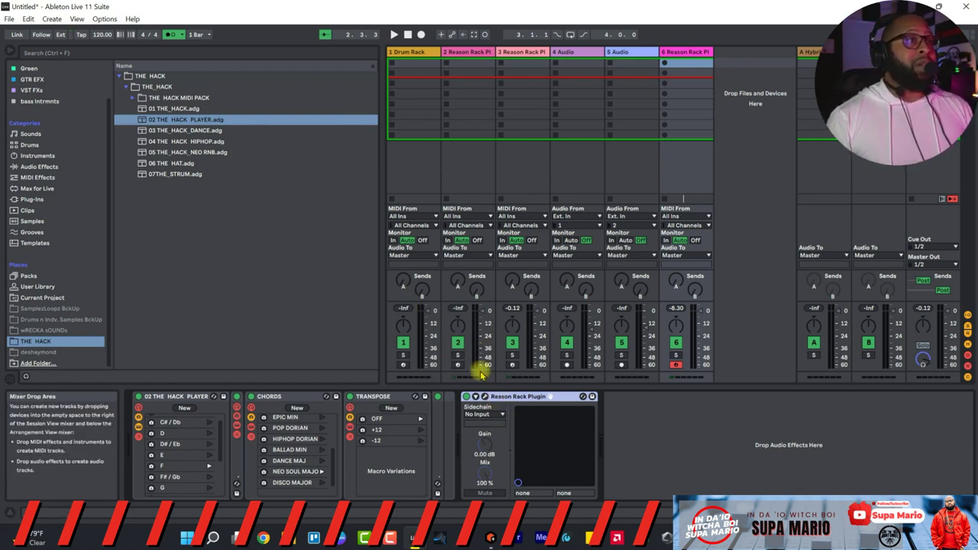
left_click(455, 364)
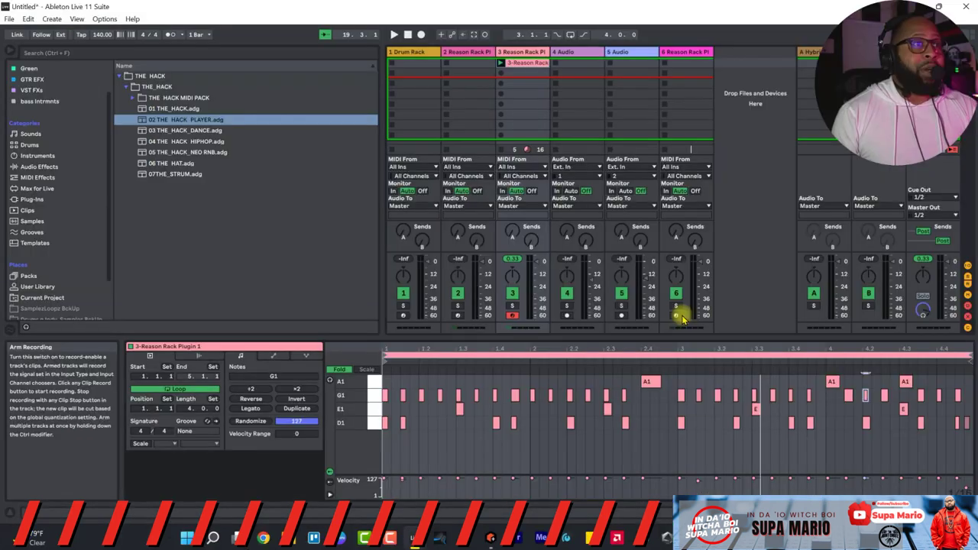
- Arm track 6, show its device chain and select the CLOSE MIN chord variation
left_click(527, 199)
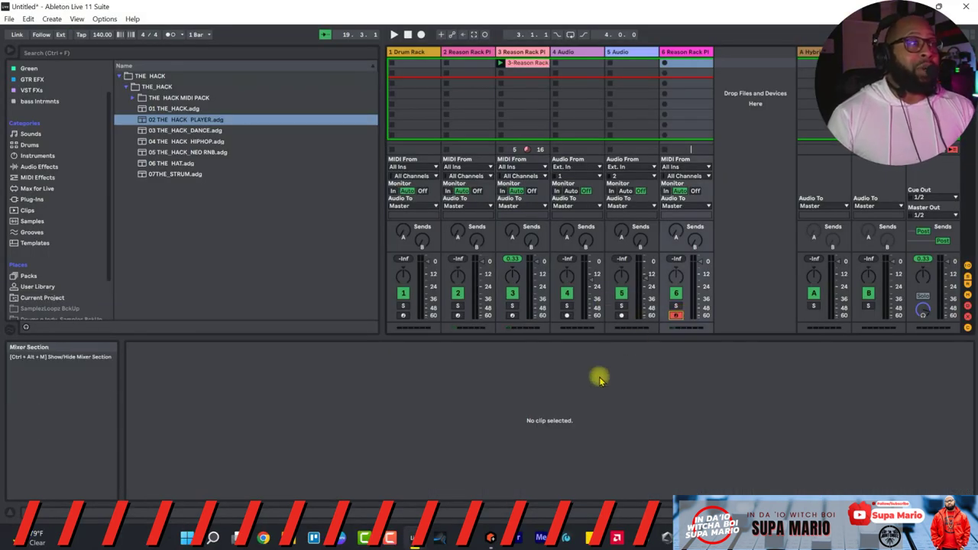
double_click(673, 60)
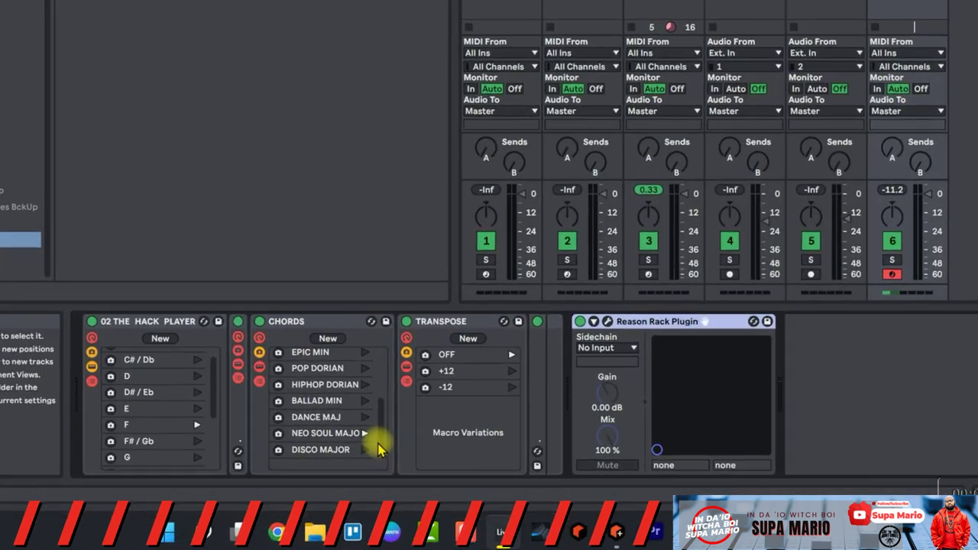
scroll(382, 411, "up", 2)
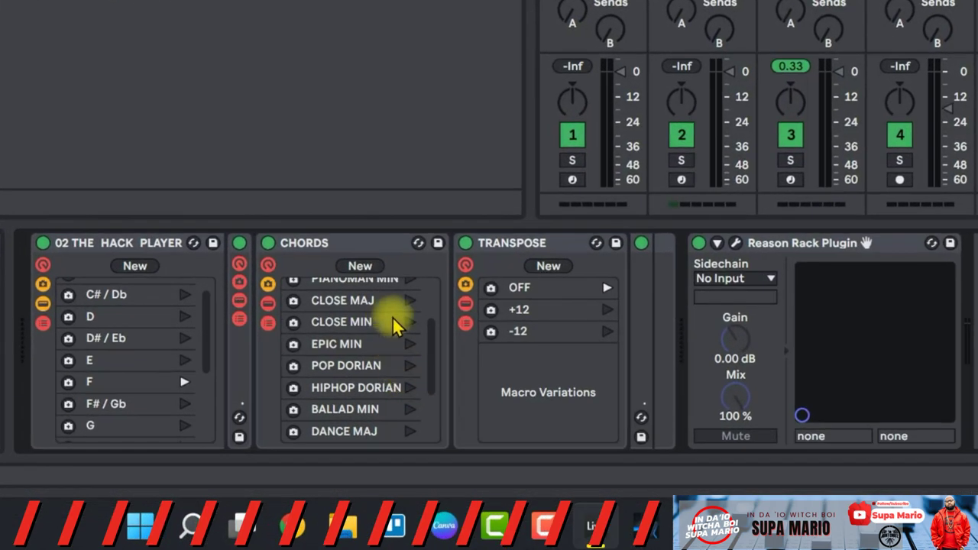
left_click(382, 352)
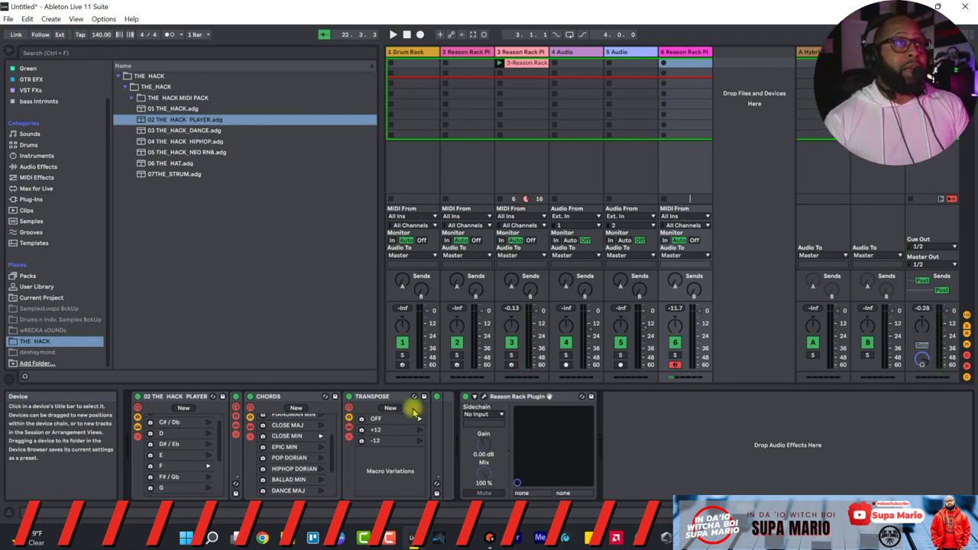
- Record a chord clip into track 6's first clip slot through the count-in
left_click(664, 64)
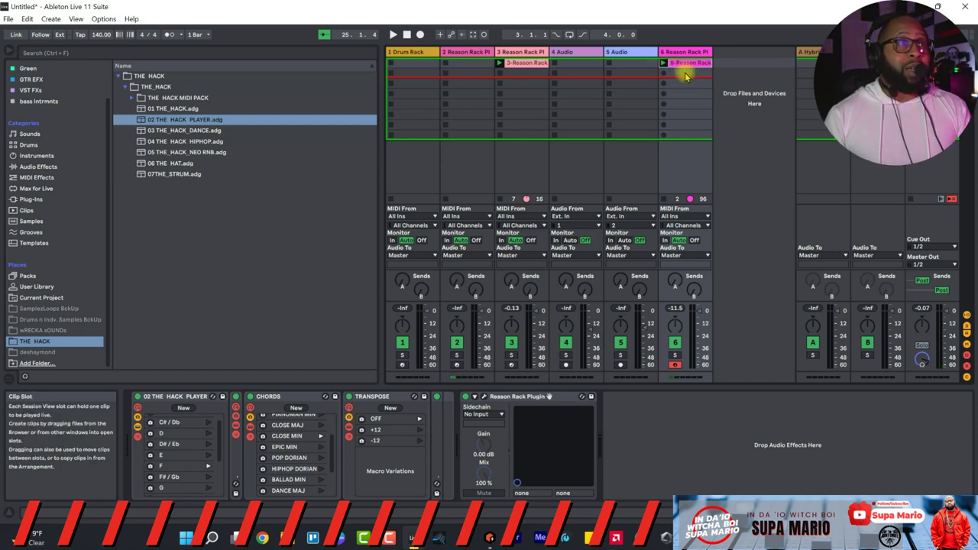
- Set the chord clip's loop to bars 9–13 (four bars) and play it back
double_click(687, 62)
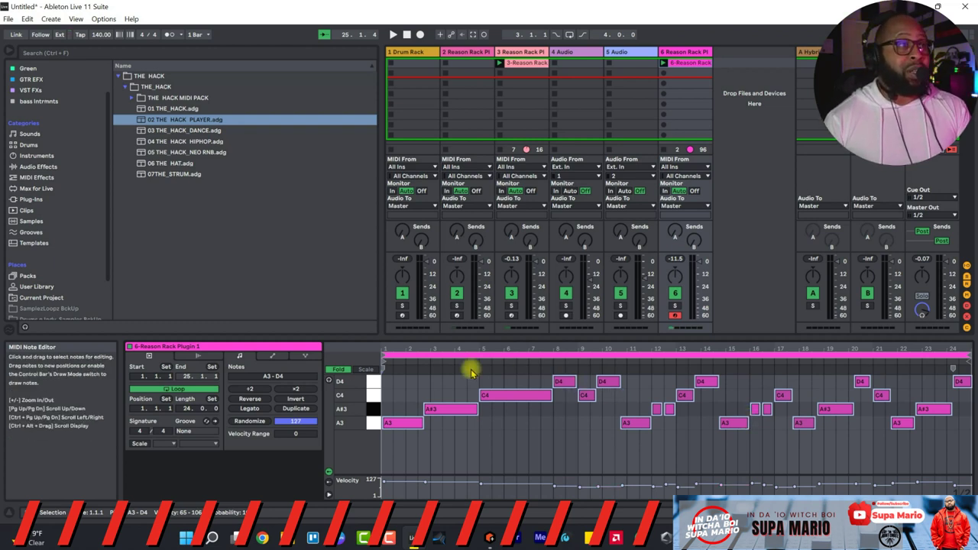
left_click_drag(382, 358, 579, 365)
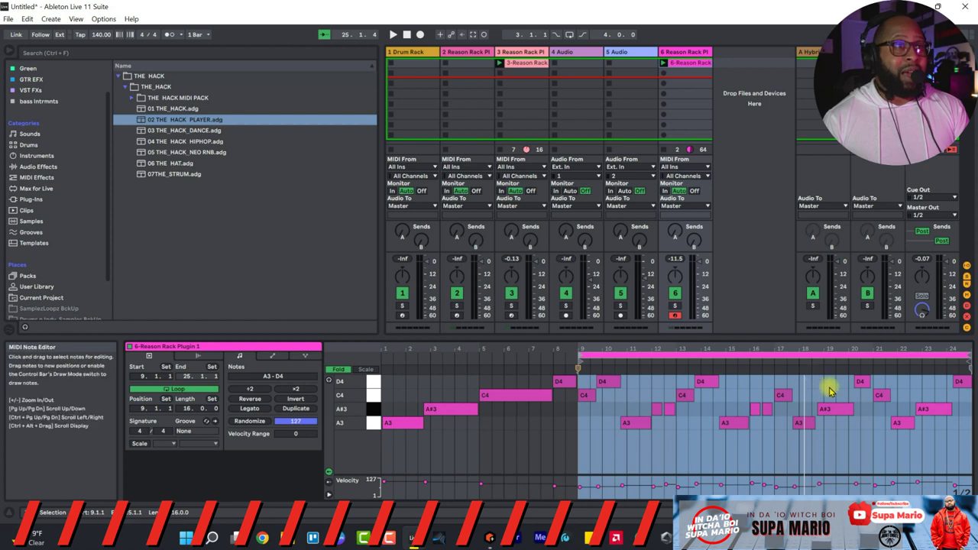
key("space")
key("space")
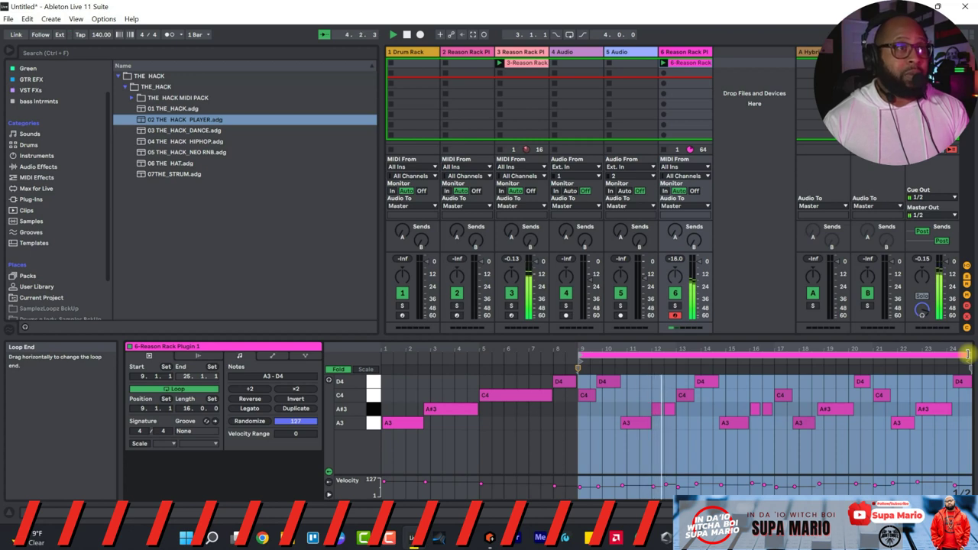
left_click_drag(967, 354, 671, 365)
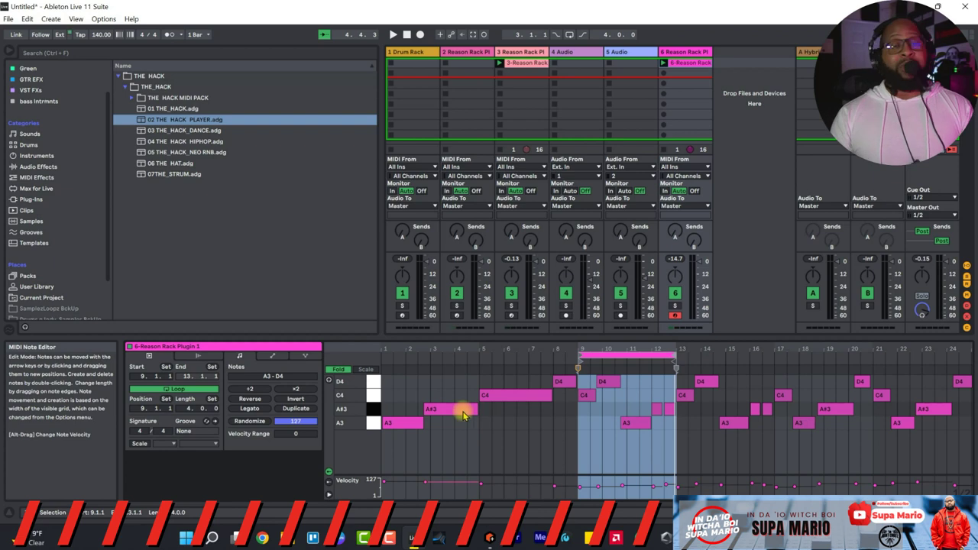
key("space")
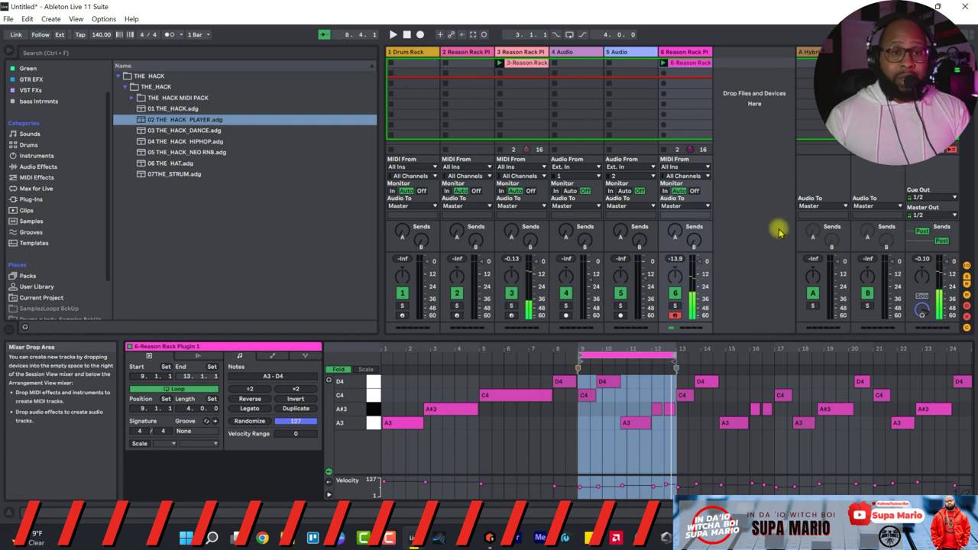
- Add Reason Rack track 7 with Ctrl+D, record a melody in its first slot, then launch it
key("ctrl+d")
left_click(721, 66)
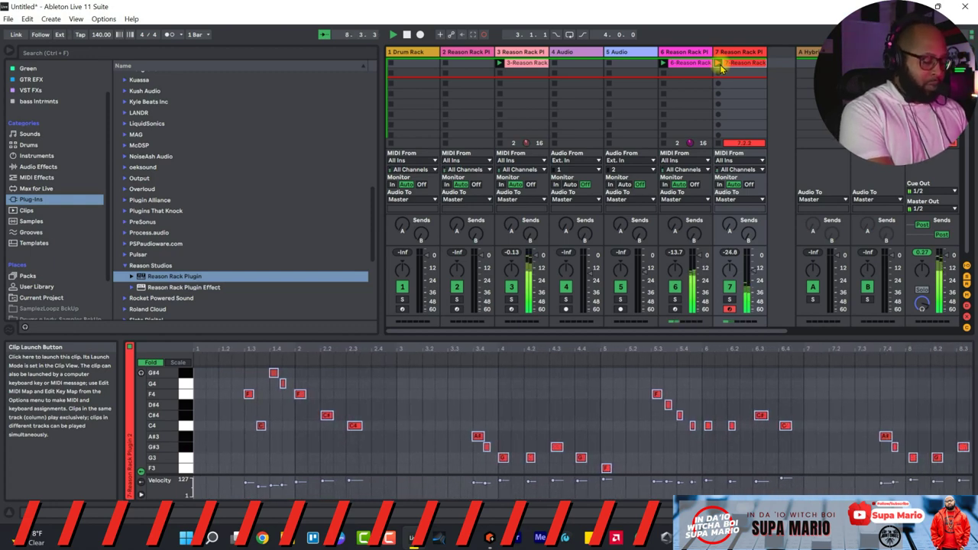
left_click(720, 67)
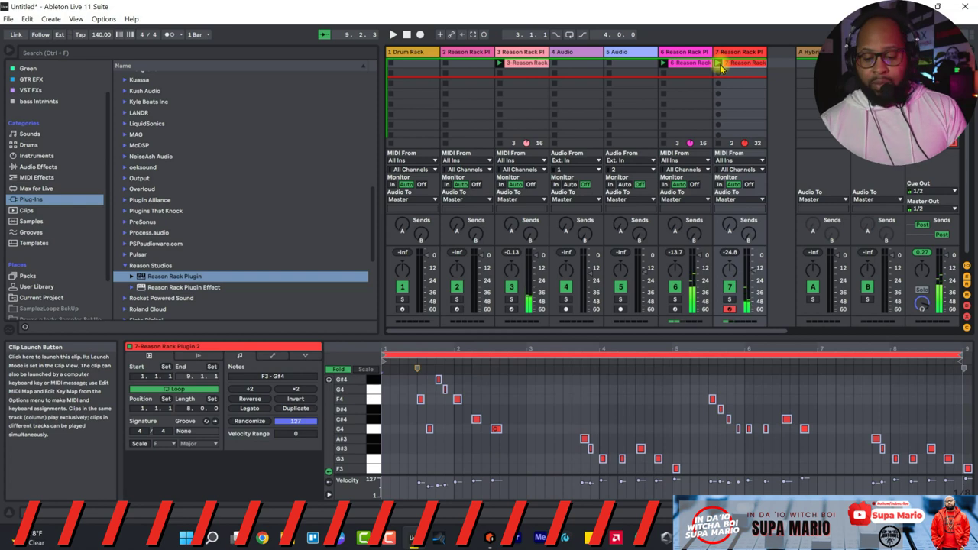
- Pull the melody clip's loop end from bar 9 back to bar 5 for a 4.0.0 loop
left_click_drag(961, 353, 626, 352)
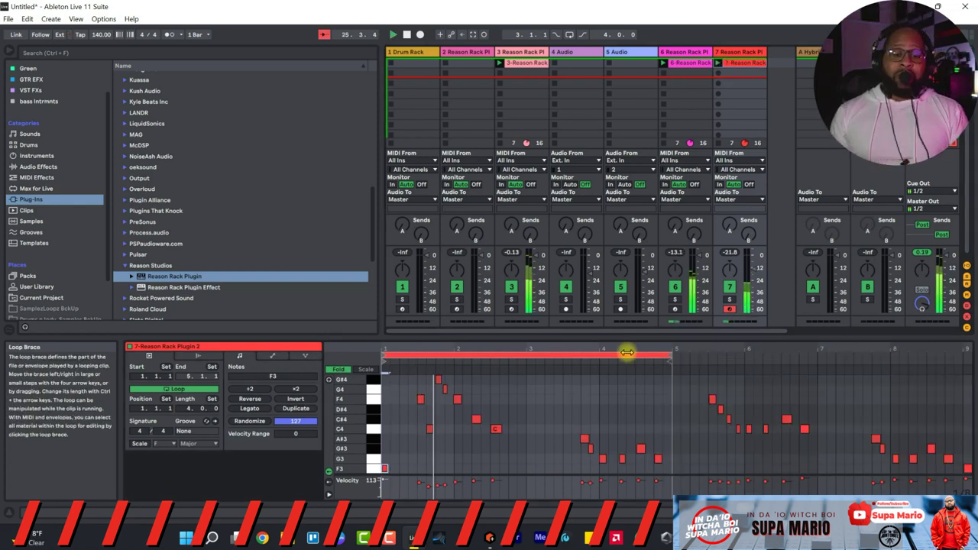